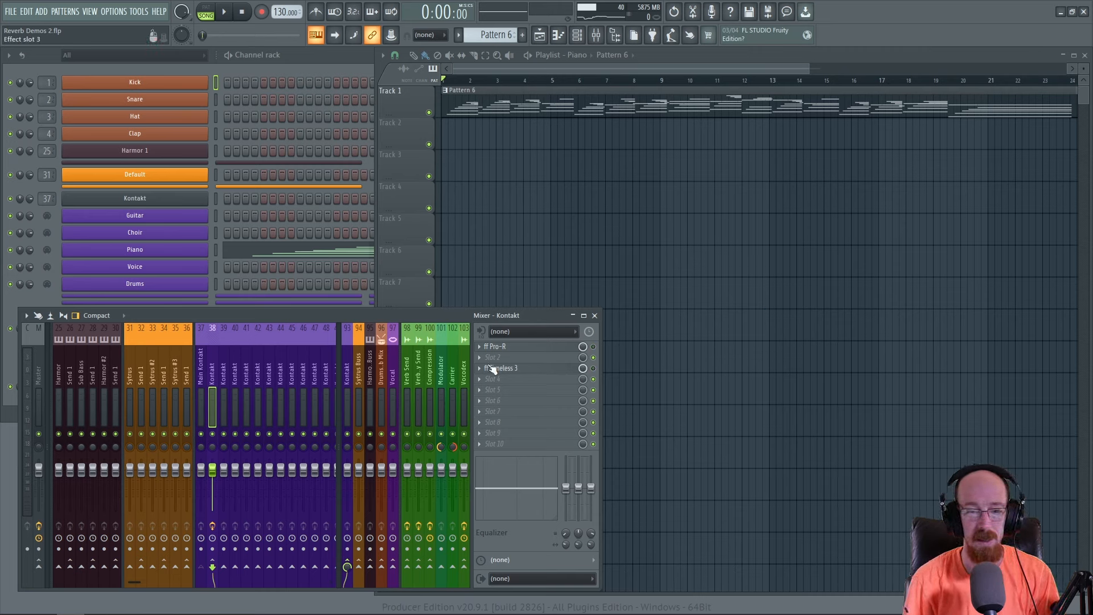
# - Play the piano pattern without and with the Kontakt track's reverb and delay effects, stopping playback each time
pyautogui.press('space')
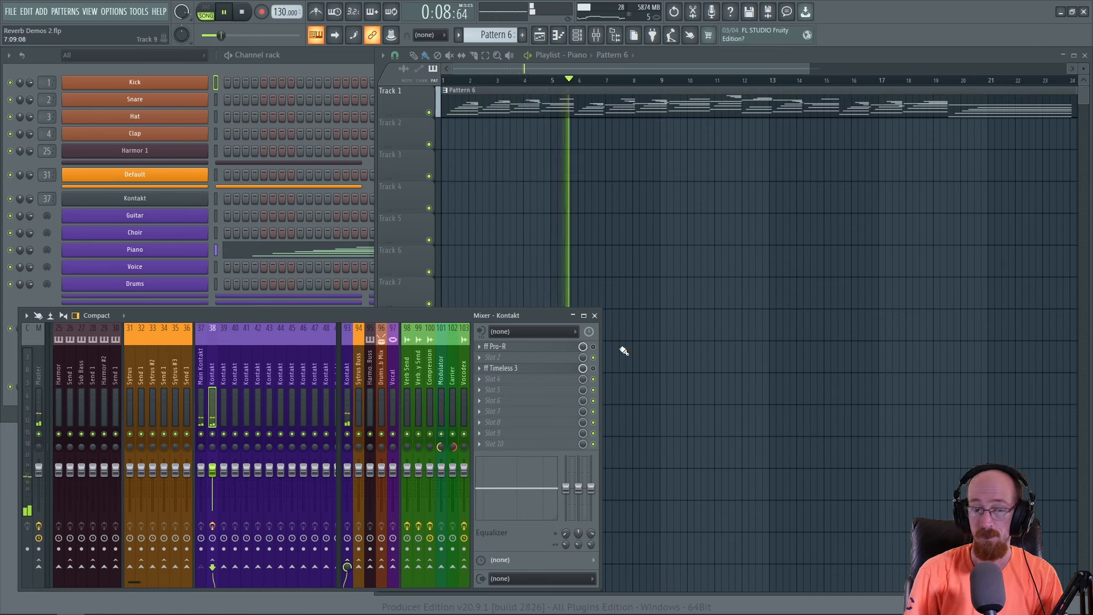
pyautogui.press('space')
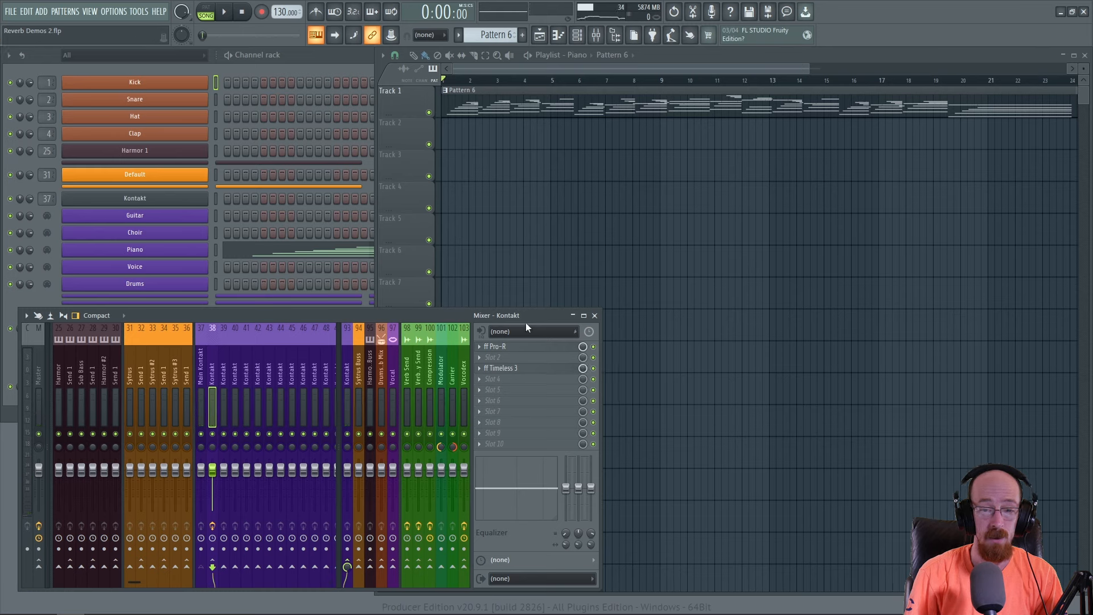
pyautogui.press('space')
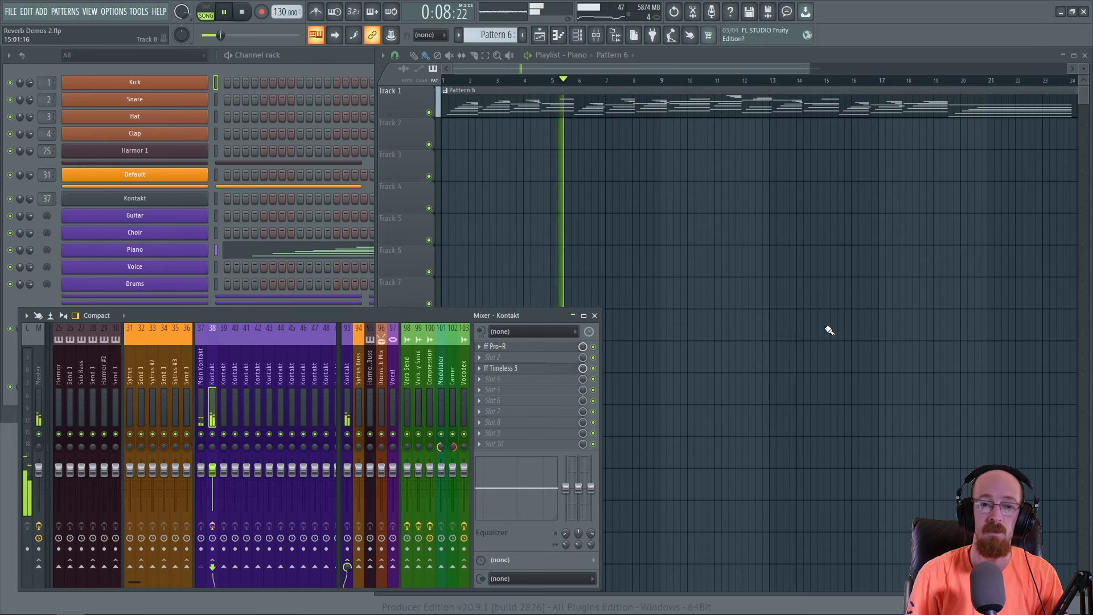
pyautogui.press('space')
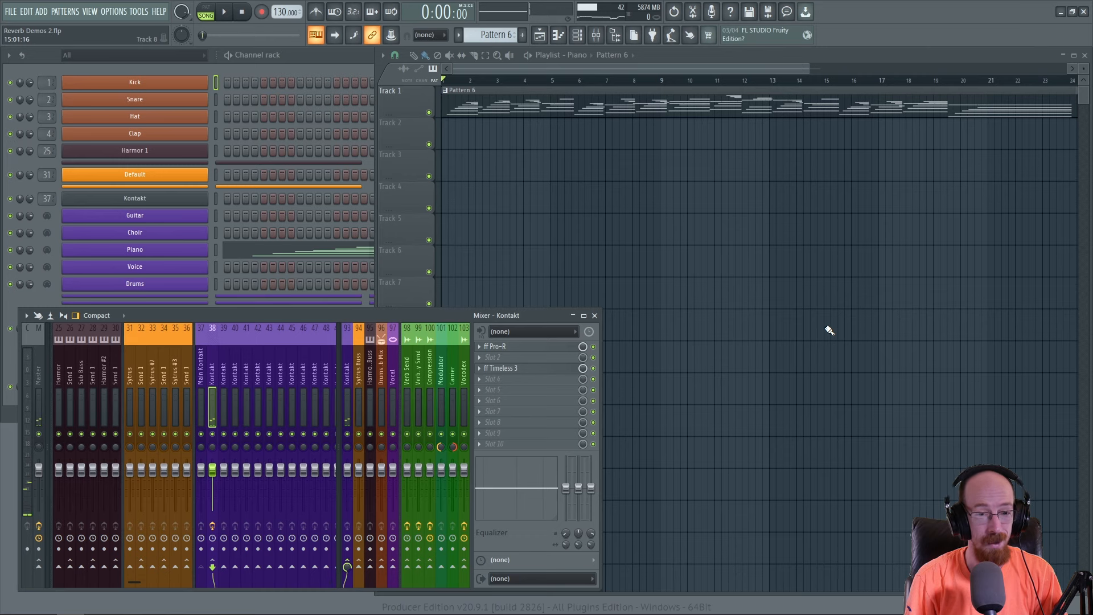
# - Inspect the existing ff Pro-R and ff Timeless 3 settings on the Kontakt mixer track, and close both plugins
pyautogui.click(541, 350)
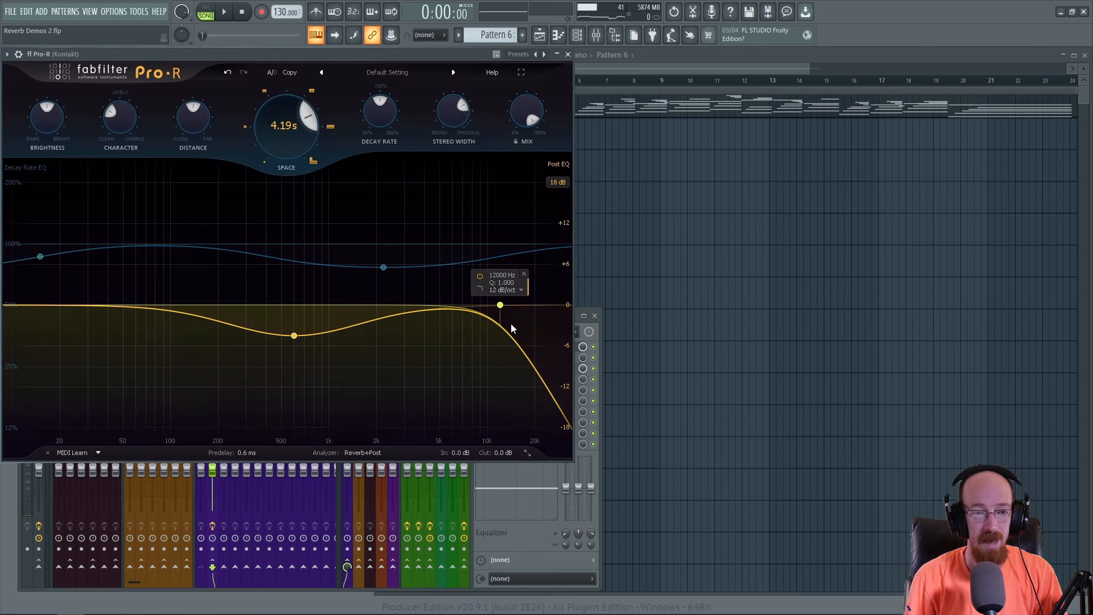
pyautogui.moveTo(350, 52); pyautogui.dragTo(381, 54)
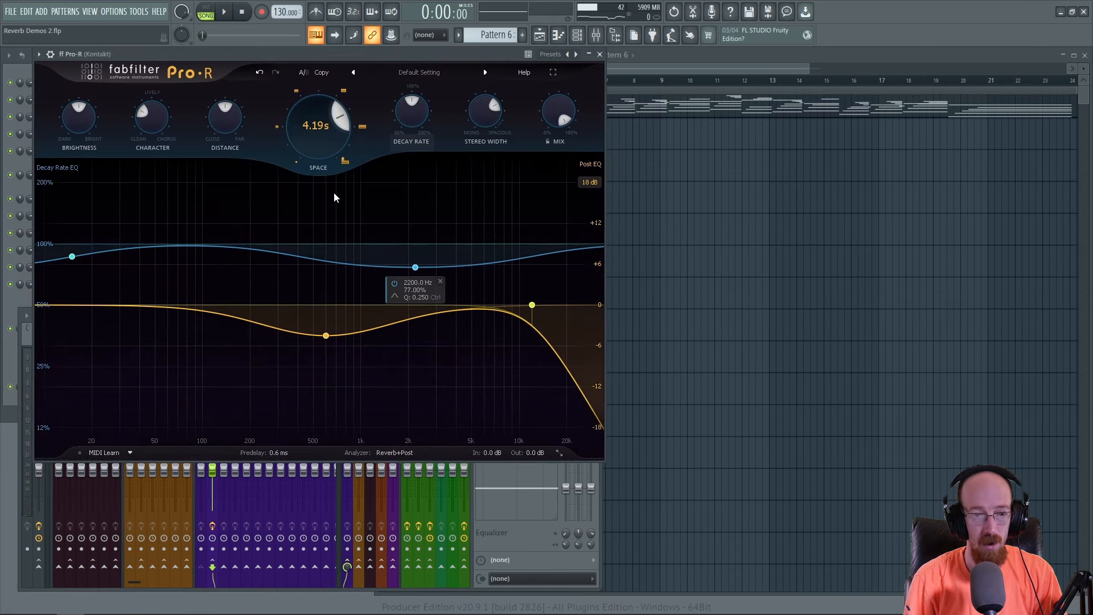
pyautogui.click(599, 54)
pyautogui.click(550, 369)
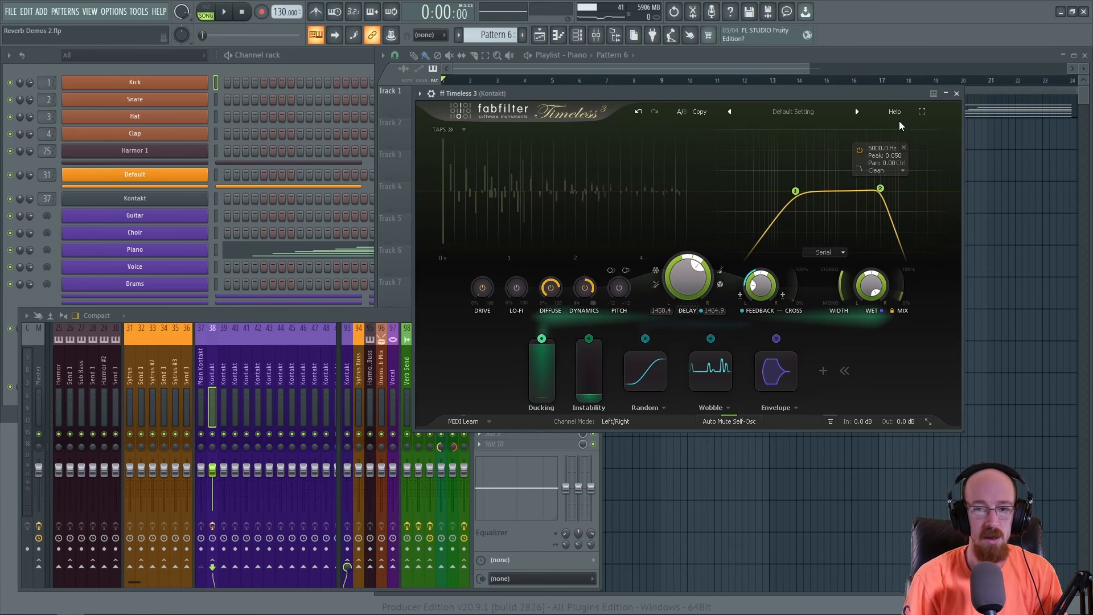
pyautogui.click(957, 93)
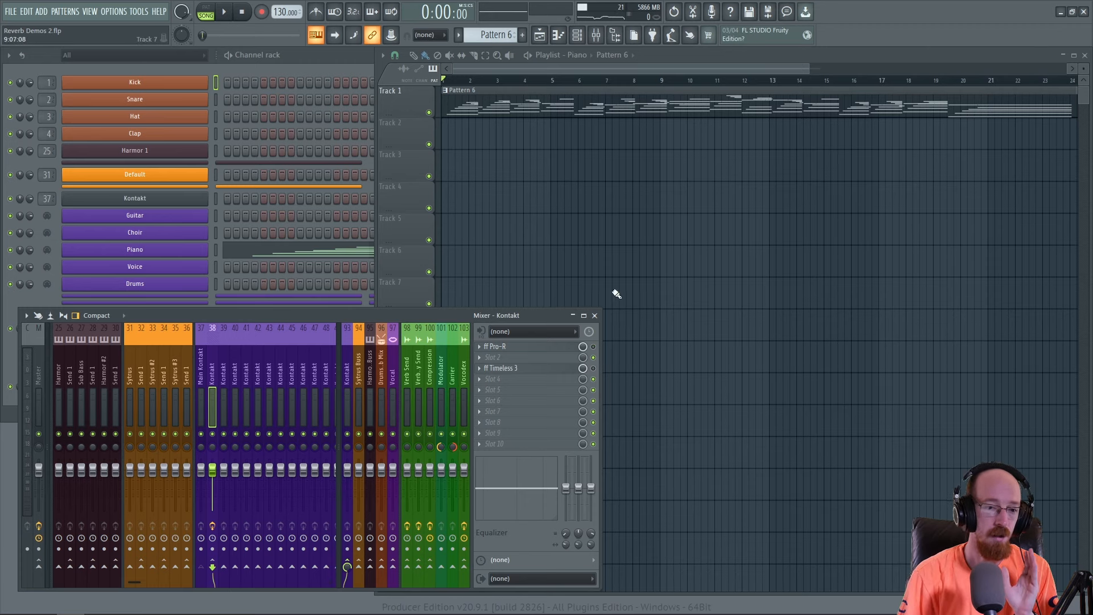
# - Insert a second ff Pro-R reverb into slot 6 of Kontakt mixer track 38
pyautogui.click(200, 365)
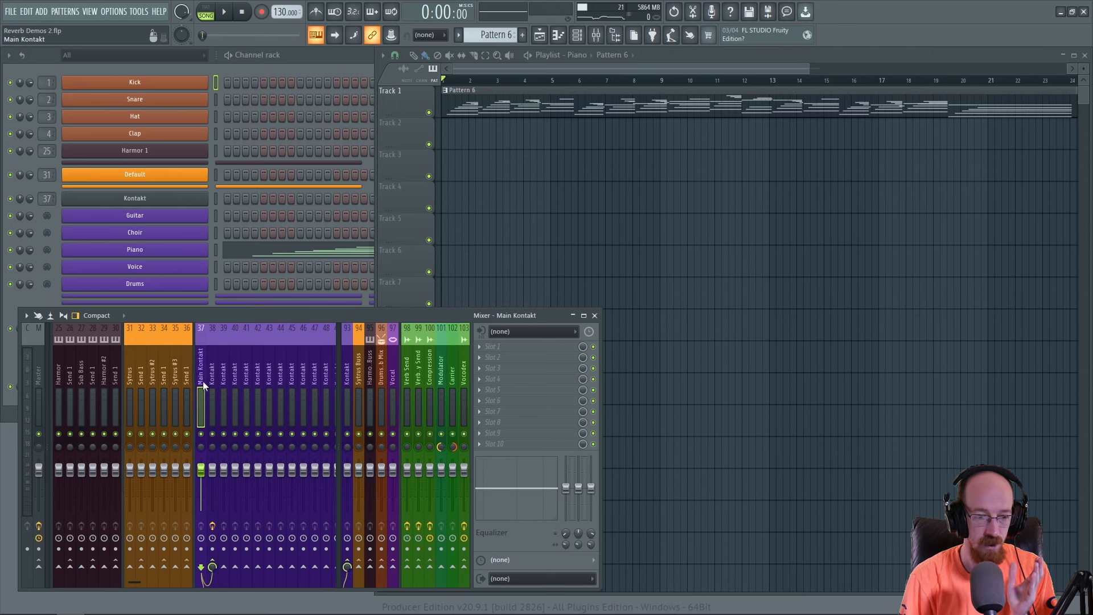
pyautogui.click(214, 378)
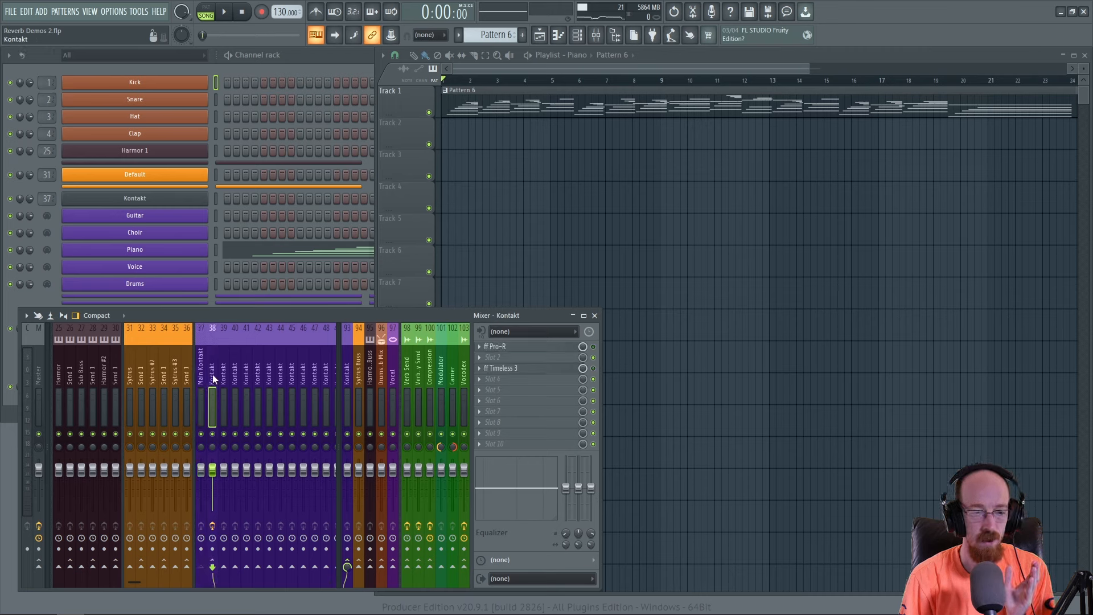
pyautogui.click(202, 377)
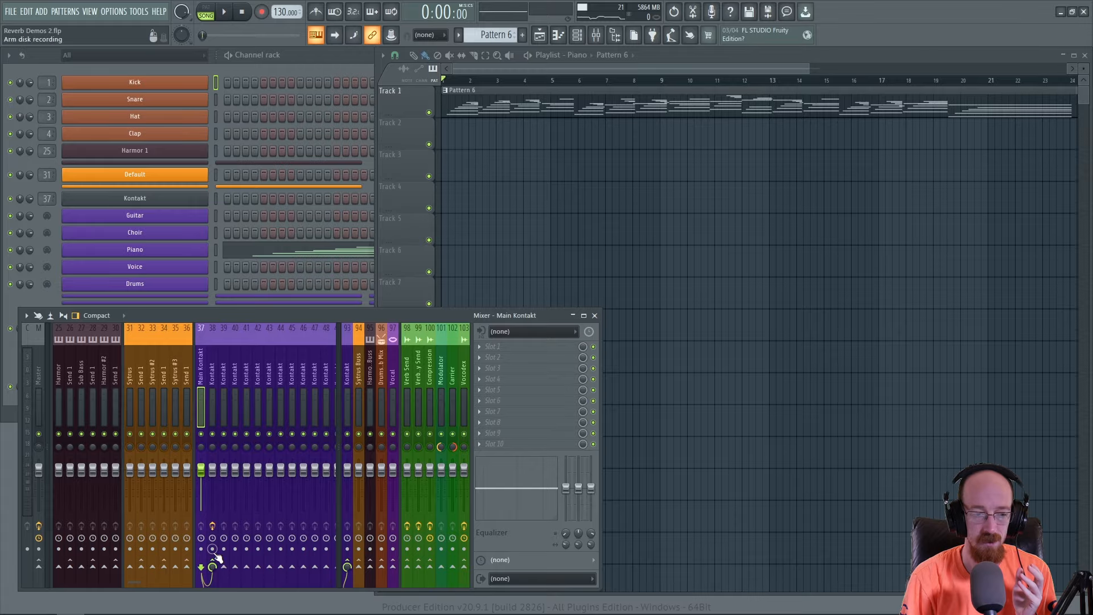
pyautogui.click(218, 389)
pyautogui.middleClick(534, 402)
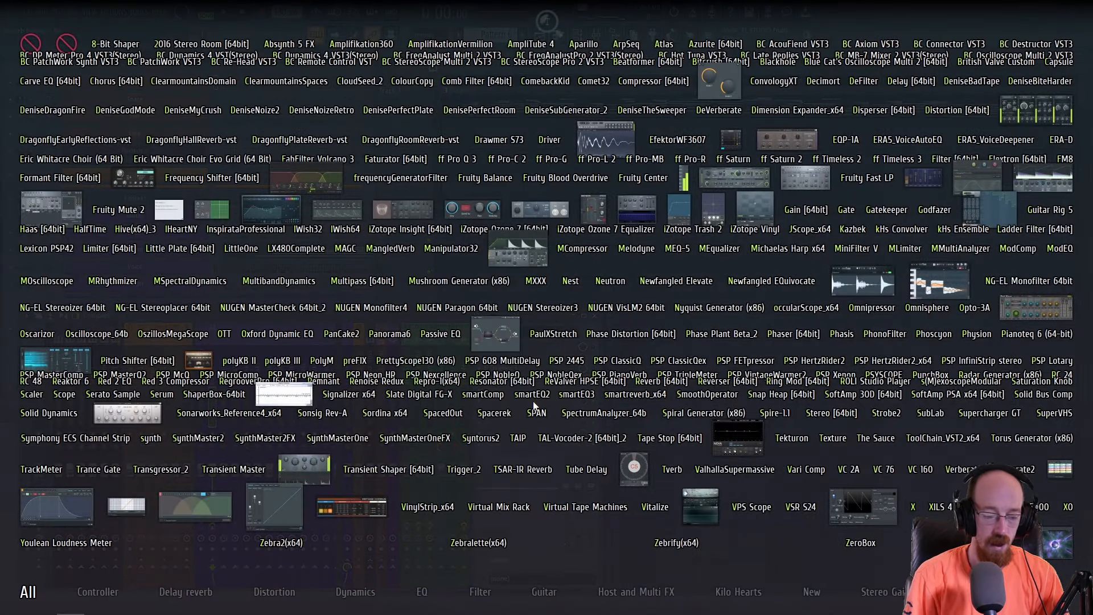
pyautogui.write('pro')
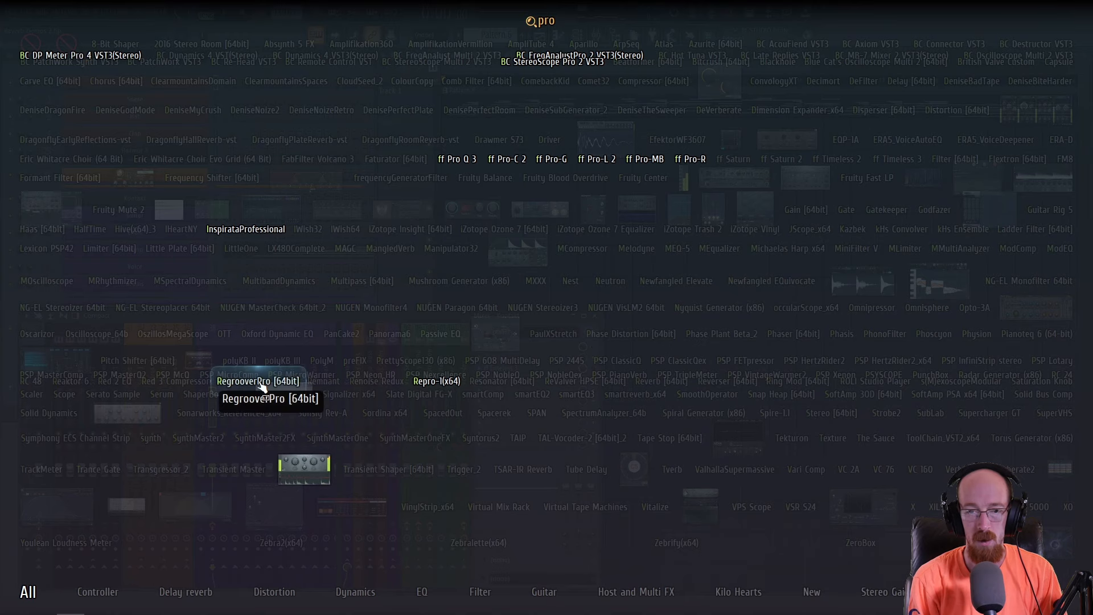
pyautogui.click(690, 158)
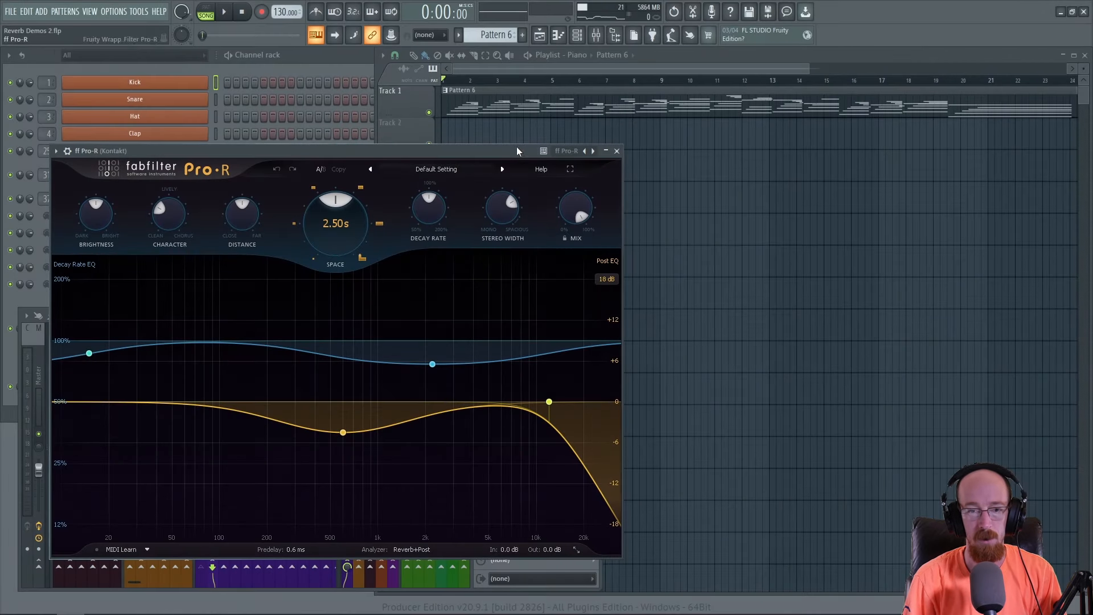
pyautogui.moveTo(502, 152); pyautogui.dragTo(489, 72)
# - Set the new Pro-R's Space to about 5.08 s and raise its mid Post EQ band to about 0 dB during playback
pyautogui.moveTo(564, 140)
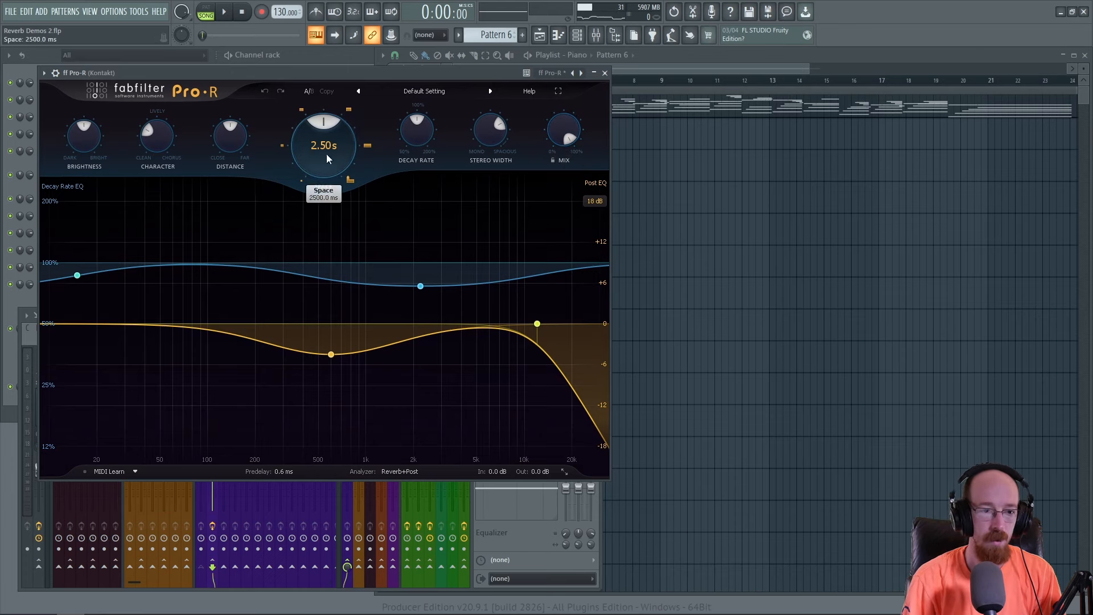
pyautogui.moveTo(326, 154); pyautogui.dragTo(333, 118)
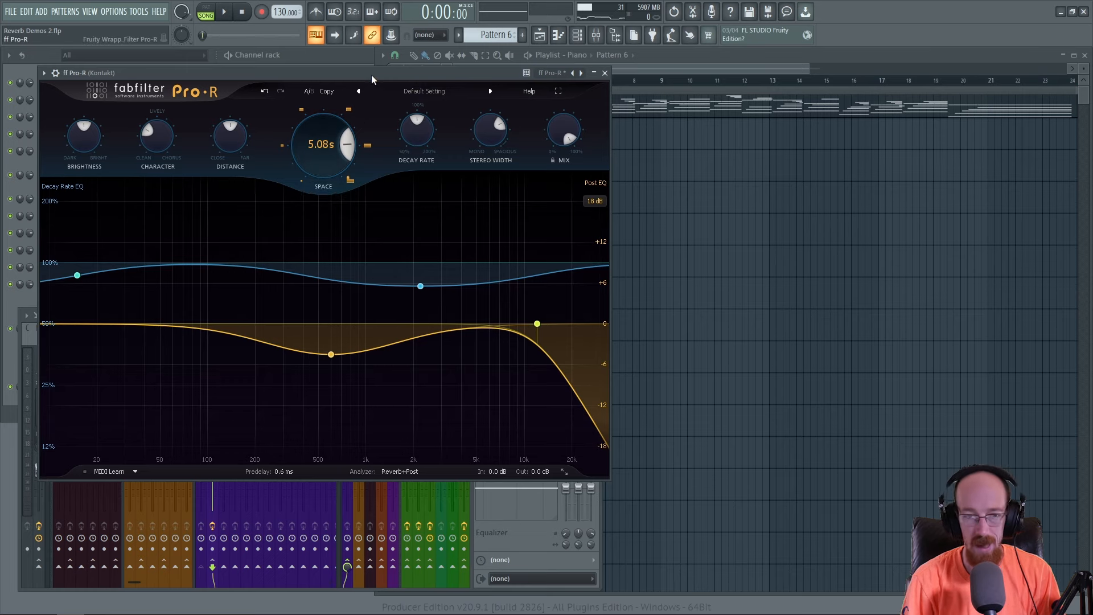
pyautogui.press('space')
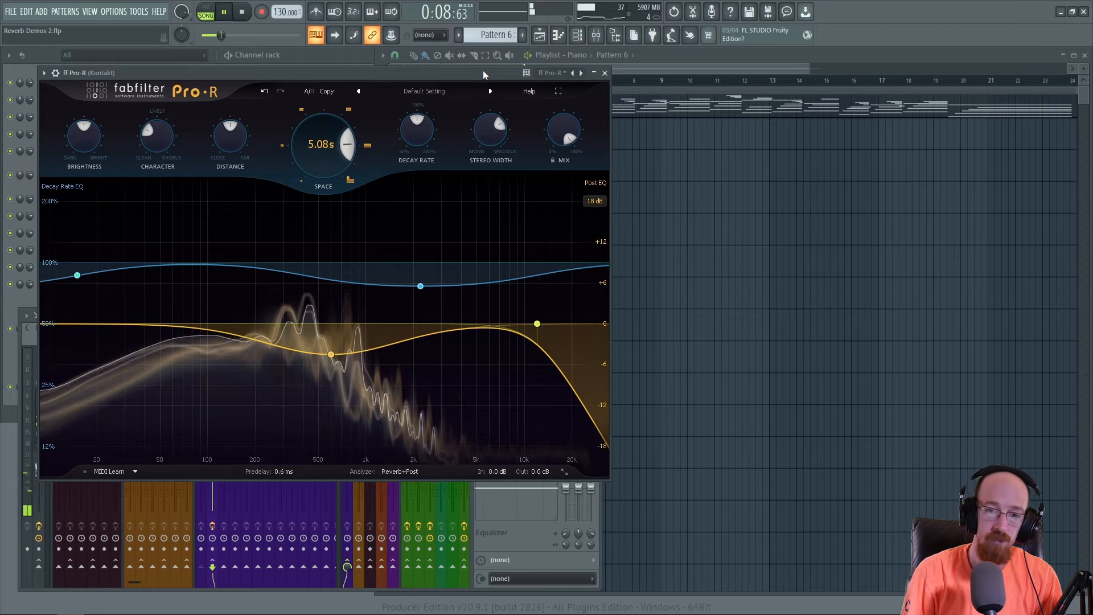
pyautogui.moveTo(334, 357)
pyautogui.moveTo(333, 355); pyautogui.dragTo(338, 324)
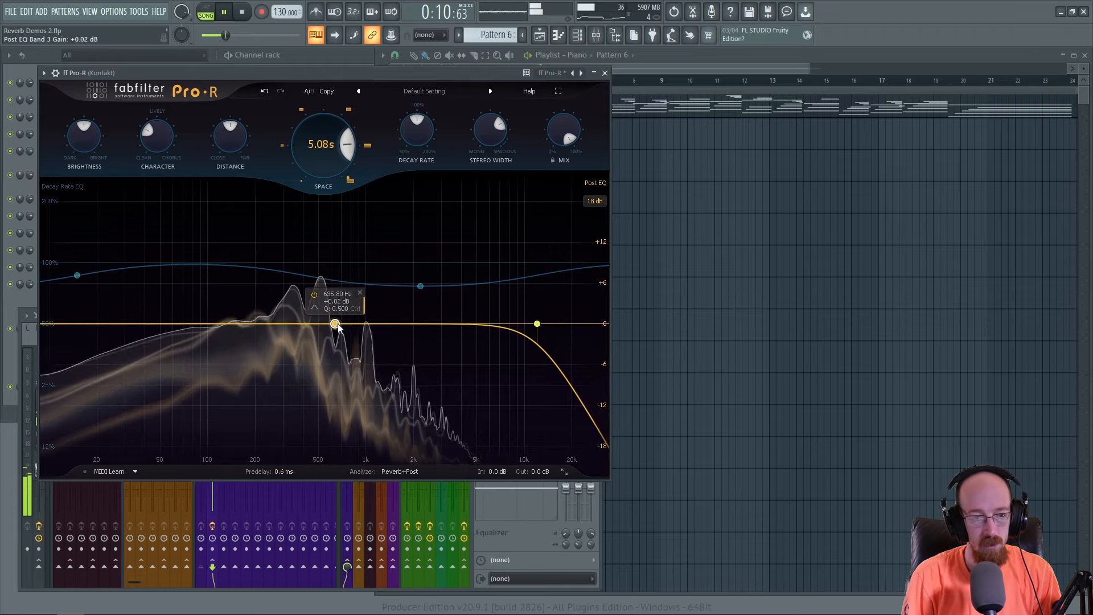
pyautogui.click(605, 72)
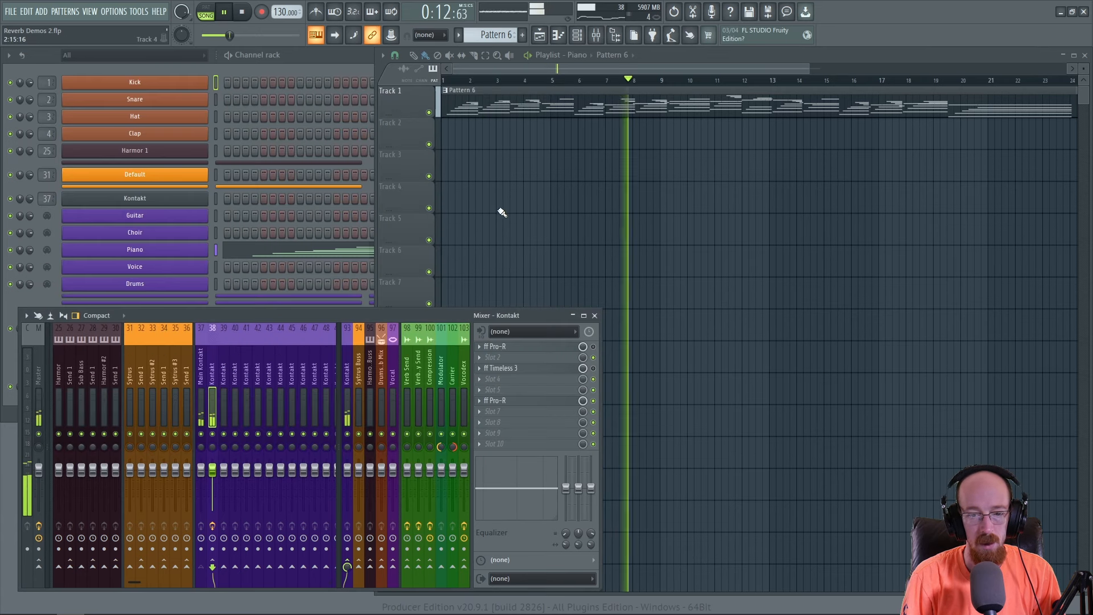
pyautogui.press('space')
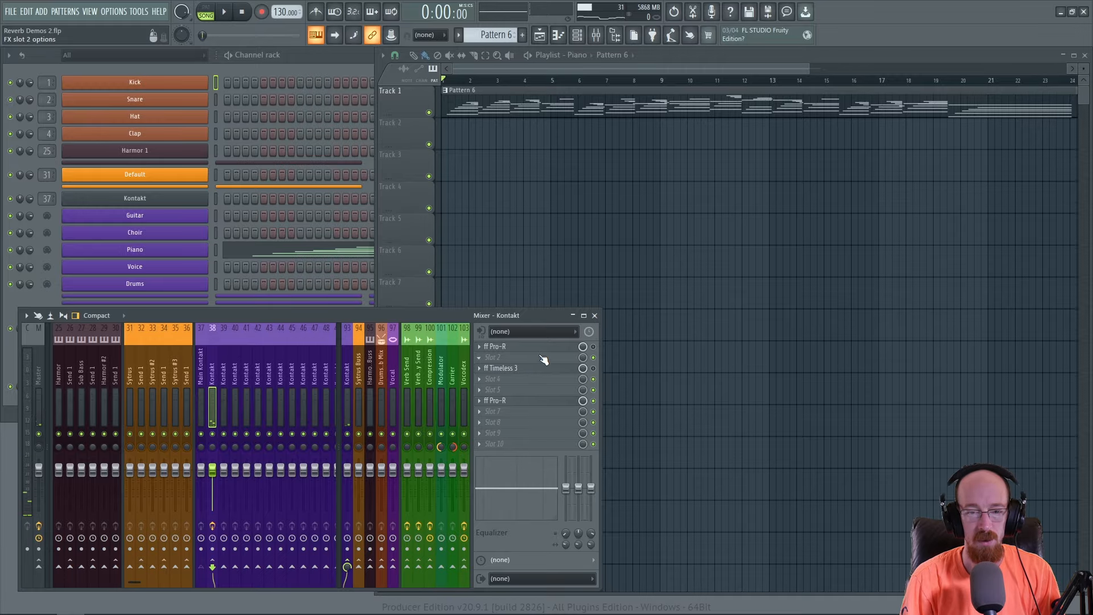
# - Insert a second ff Timeless 3 delay into slot 8 of the Kontakt mixer track
pyautogui.press('F8')
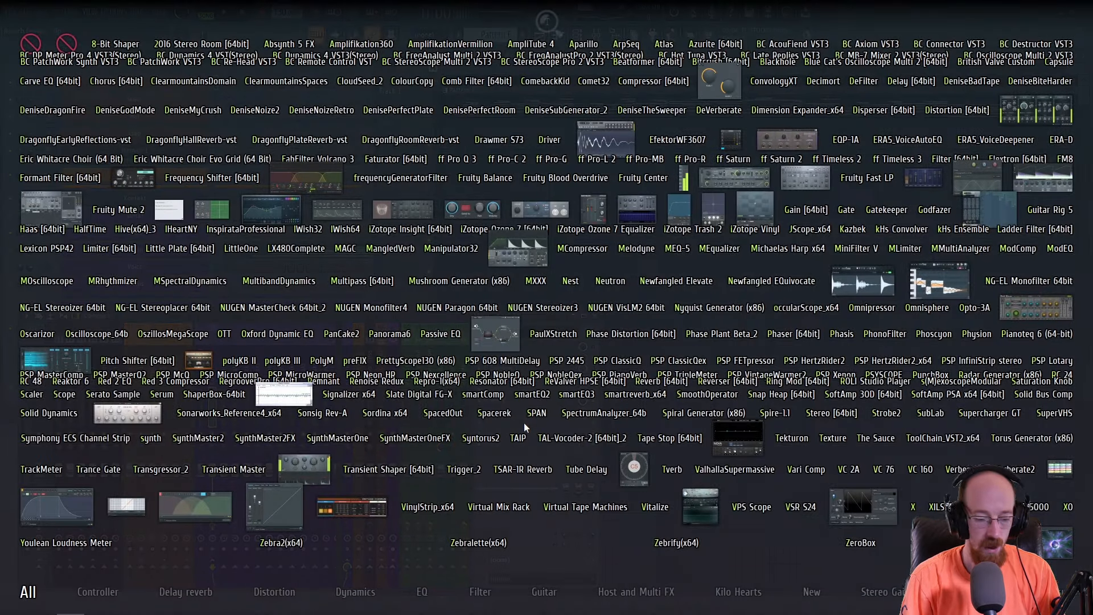
pyautogui.write('tio')
pyautogui.press('BackSpace')
pyautogui.write('mel')
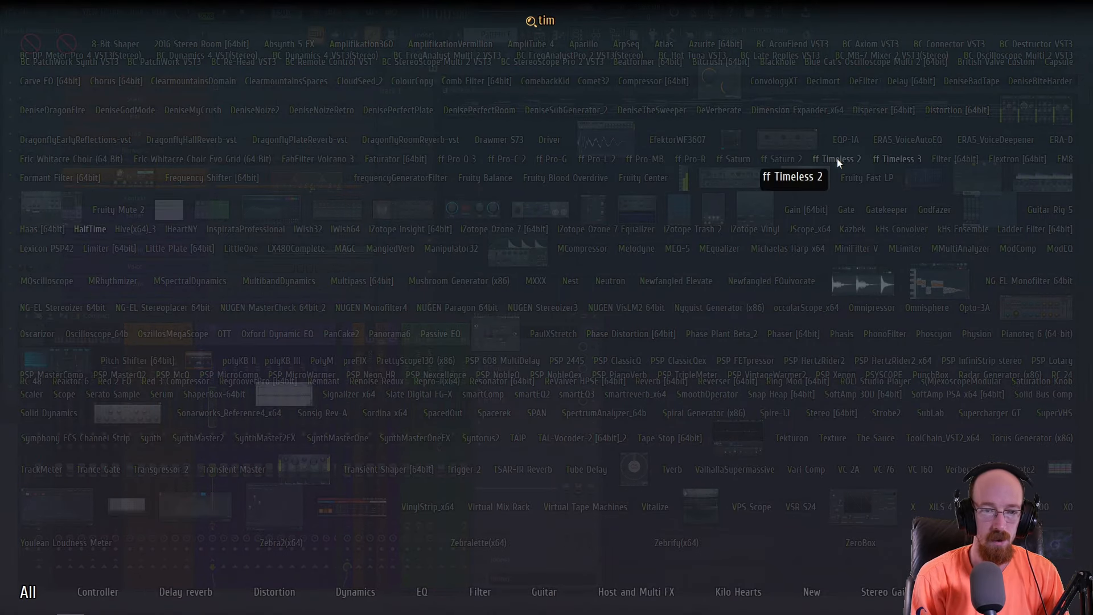
pyautogui.click(899, 161)
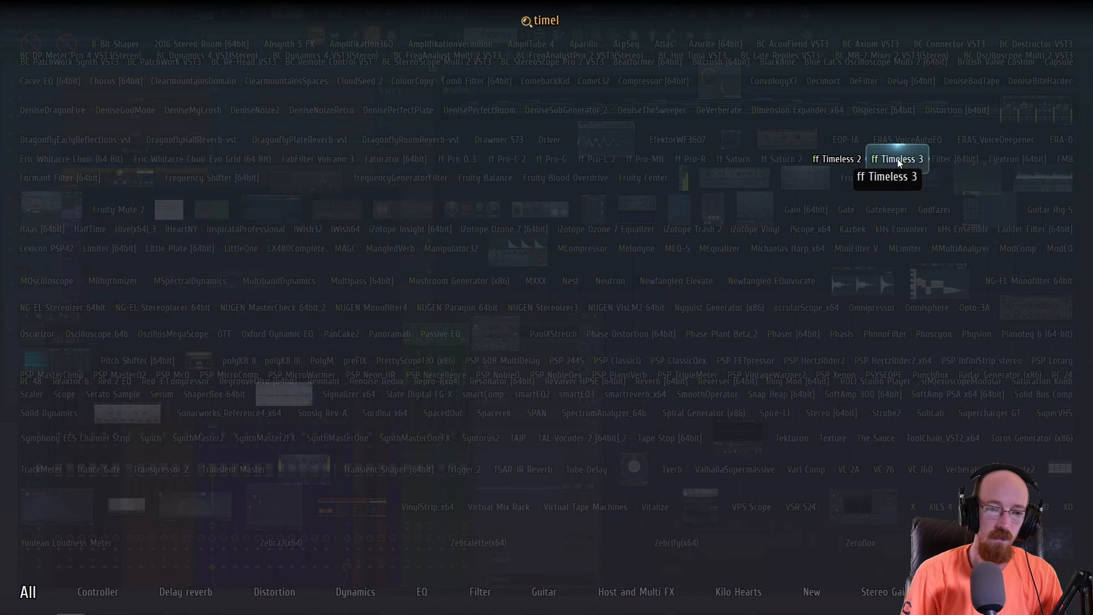
pyautogui.moveTo(355, 176); pyautogui.dragTo(302, 71)
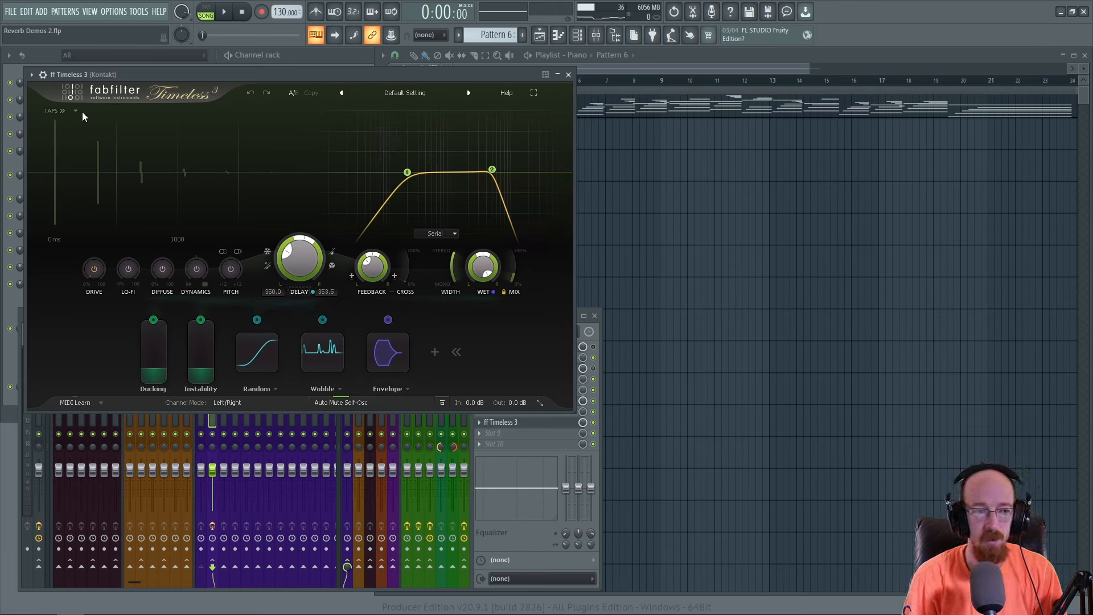
# - Load the Random tap pattern in the new Timeless 3
pyautogui.click(76, 111)
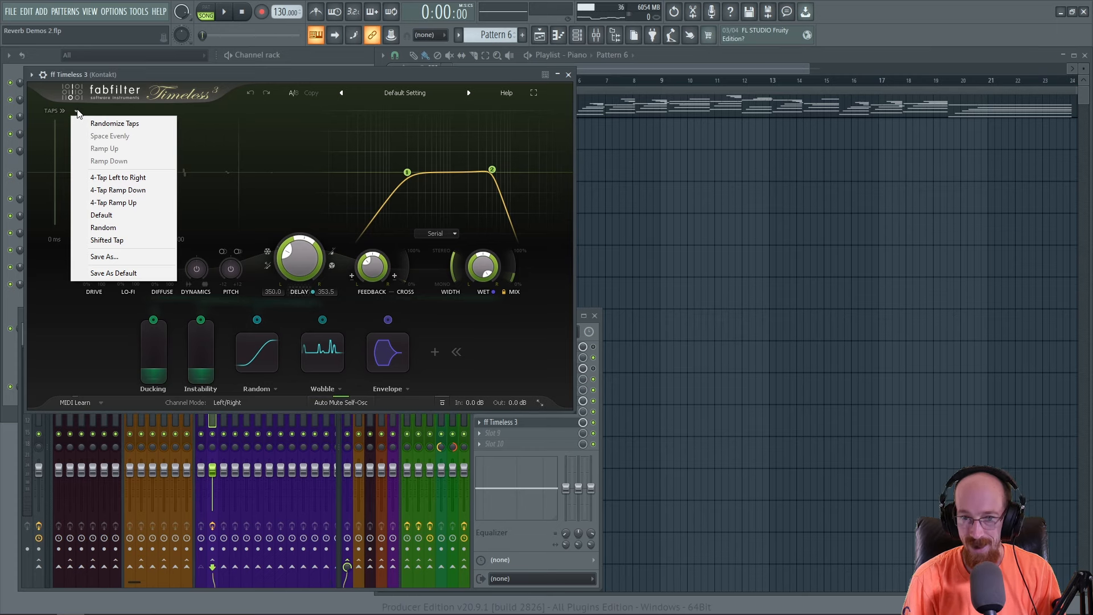
pyautogui.click(131, 227)
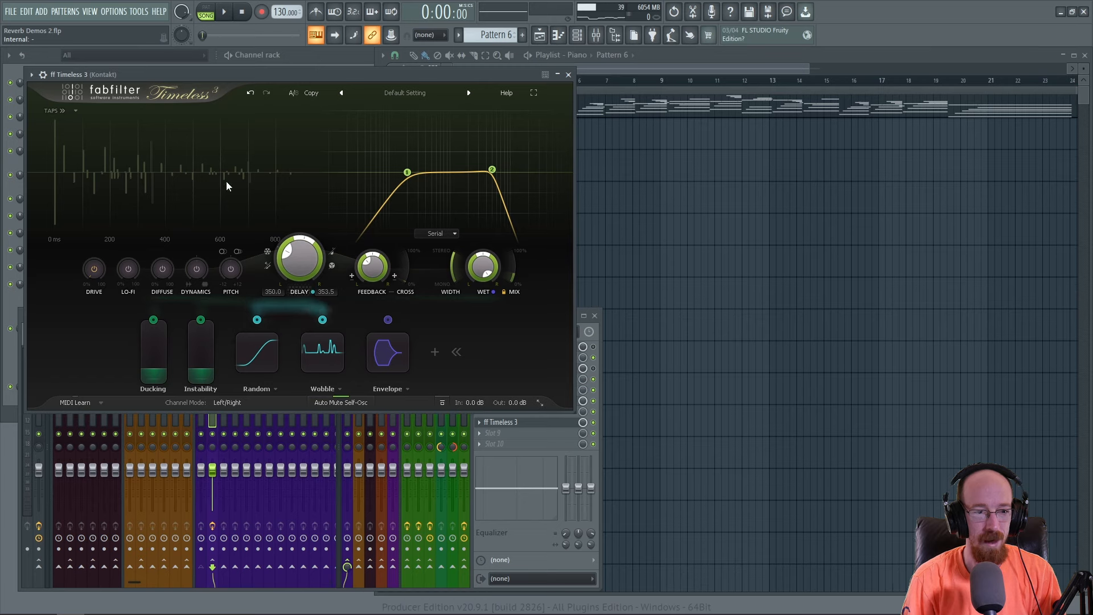
pyautogui.moveTo(387, 169)
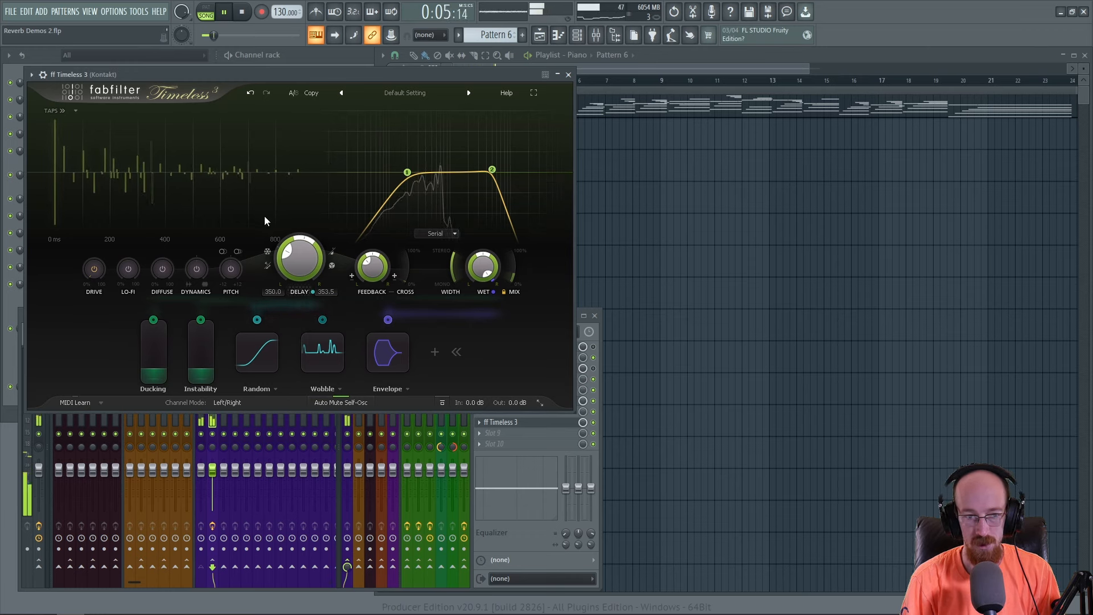
# - Set the Timeless 3 delay time to about 1254 ms and lower its feedback while the pattern plays
pyautogui.moveTo(303, 265)
pyautogui.moveTo(302, 265); pyautogui.dragTo(302, 220)
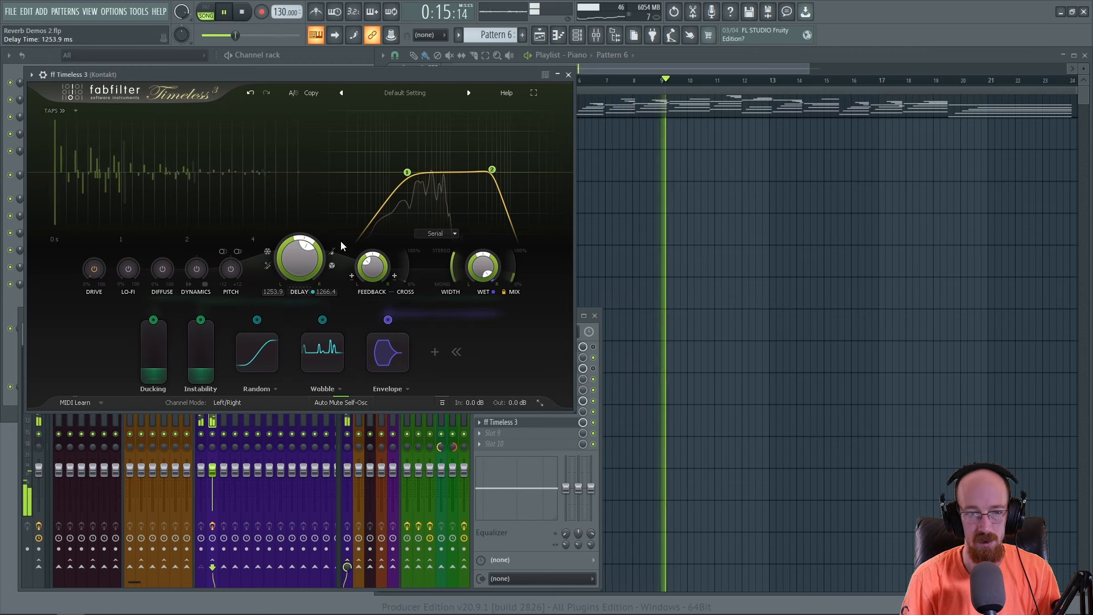
pyautogui.moveTo(382, 253); pyautogui.dragTo(357, 286)
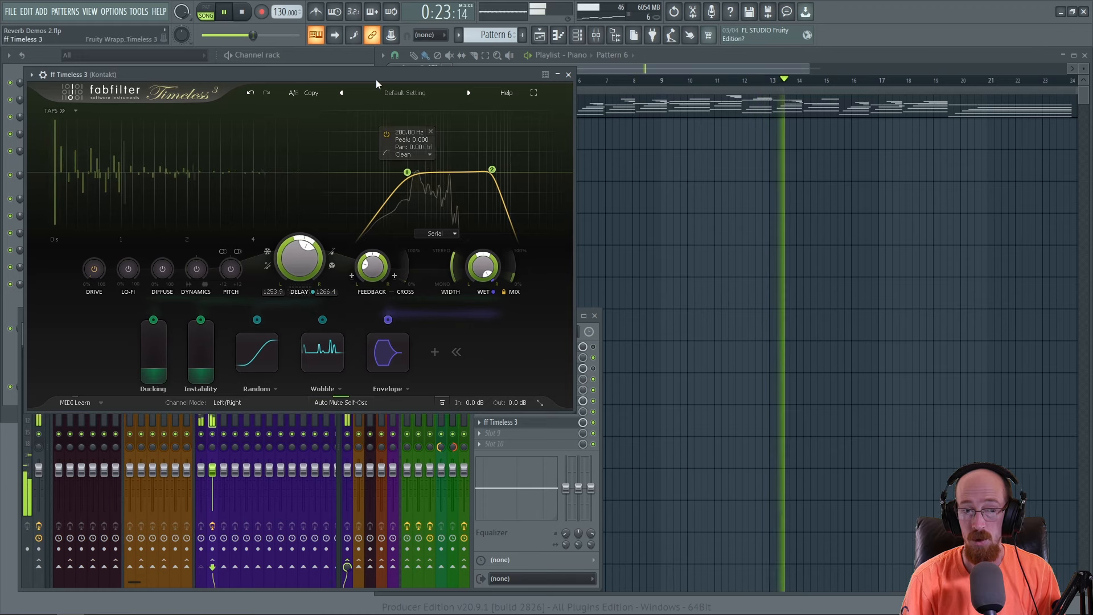
pyautogui.press('space')
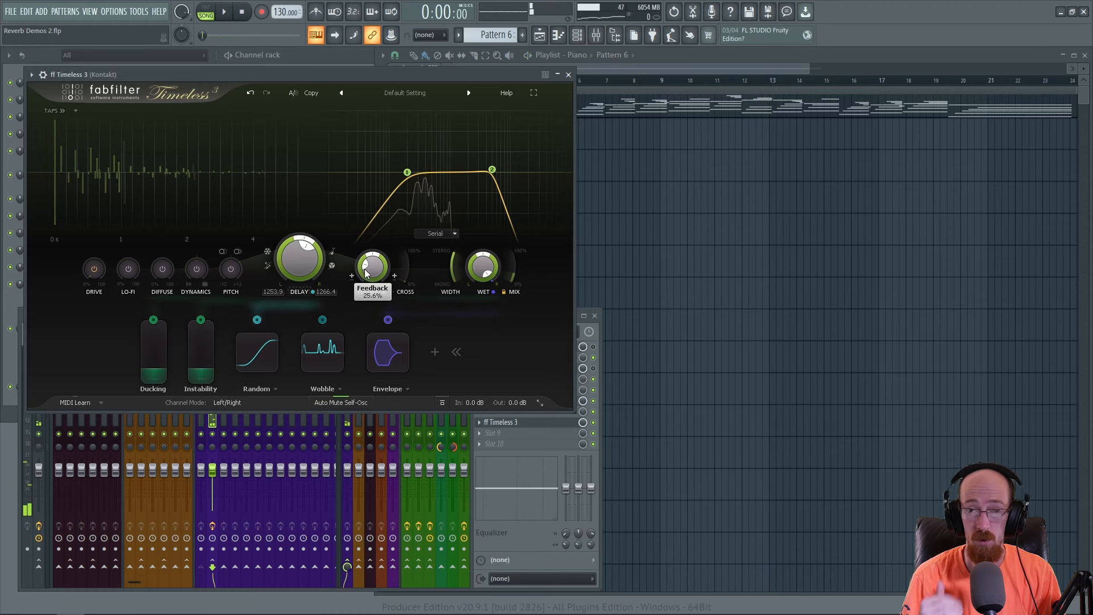
# - Inspect the Random modulator's frequency, glide and step settings in Timeless 3
pyautogui.click(255, 351)
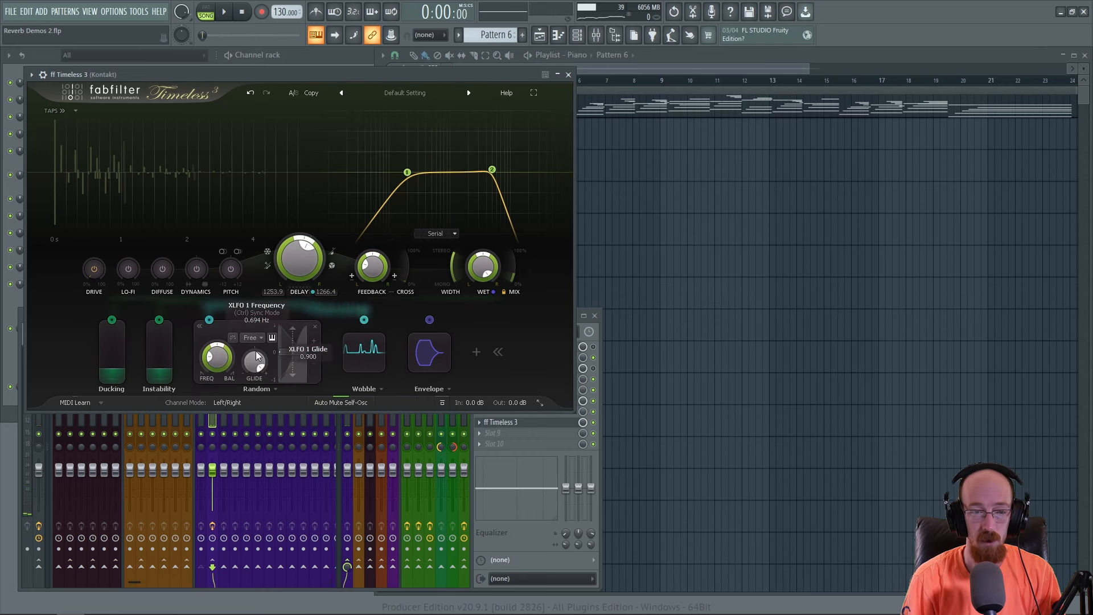
pyautogui.click(289, 356)
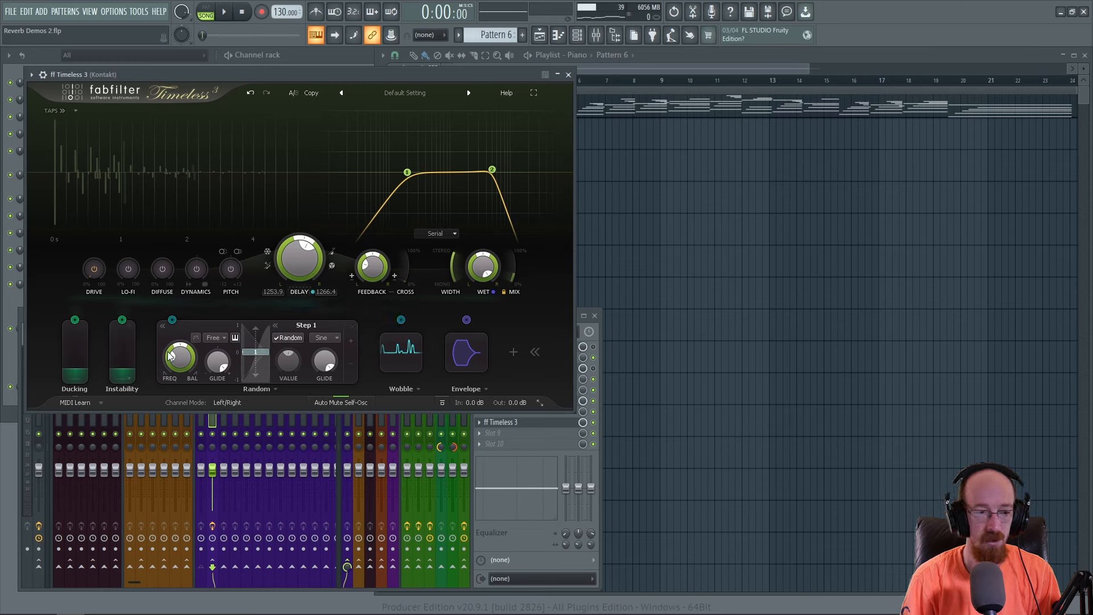
pyautogui.click(161, 325)
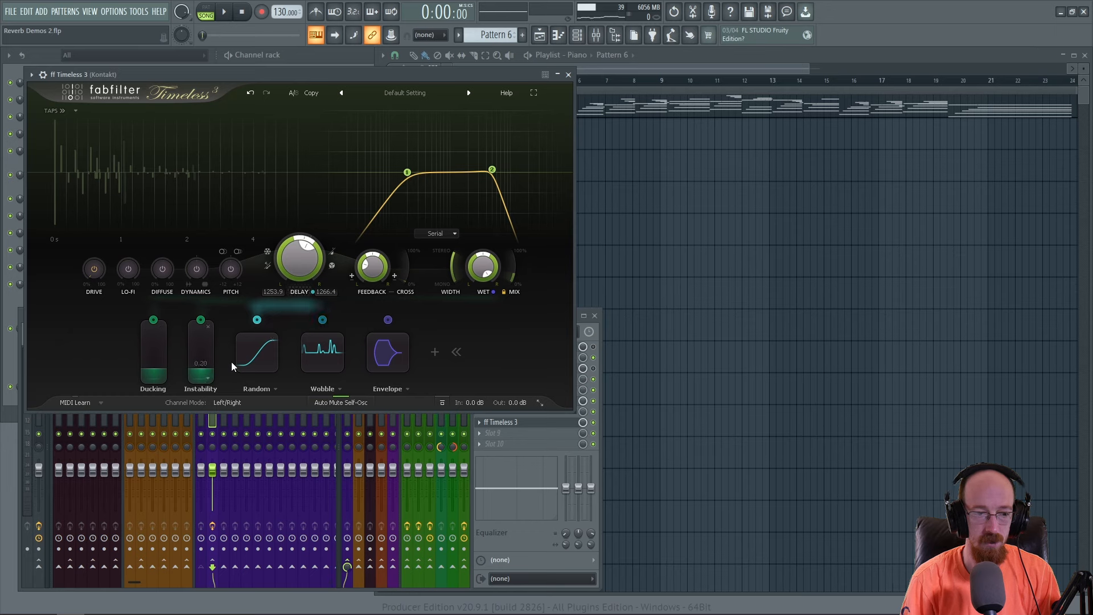
# - Assign the Random modulator to the Timeless 3 feedback and increase its modulation level
pyautogui.moveTo(257, 324); pyautogui.dragTo(371, 267)
pyautogui.click(258, 321)
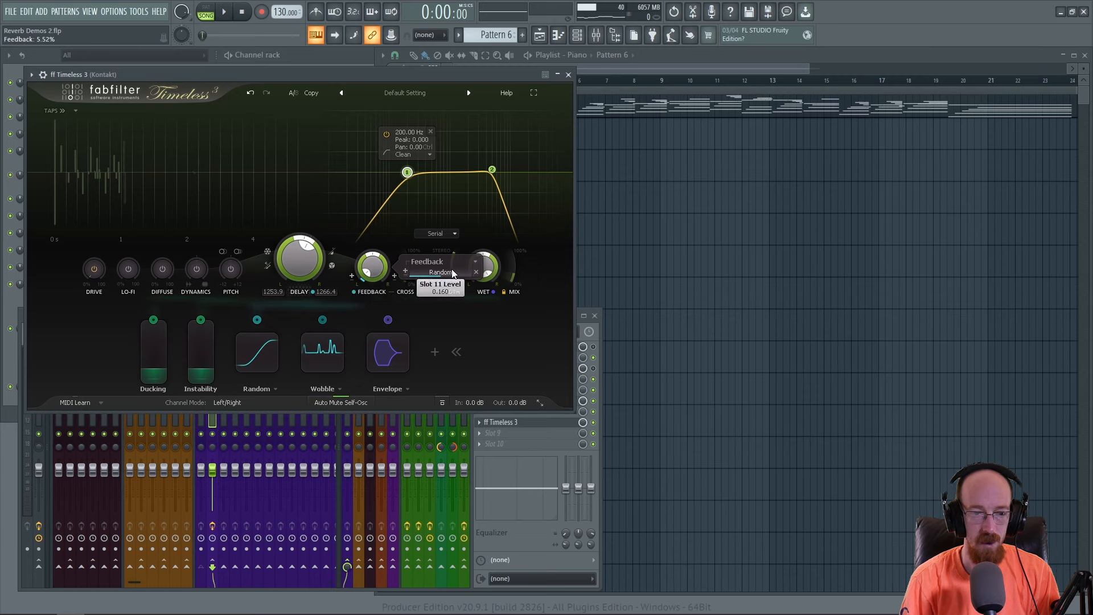
pyautogui.moveTo(464, 274); pyautogui.dragTo(490, 277)
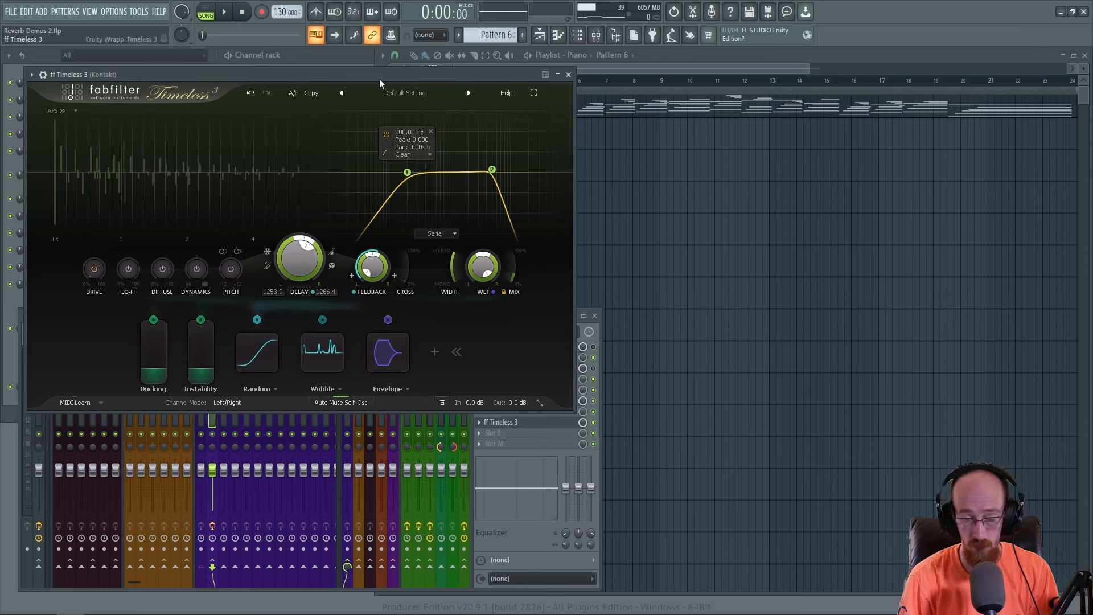
# - Raise the Timeless 3 feedback to about 20.9% while the pattern plays, and stop playback
pyautogui.press('space')
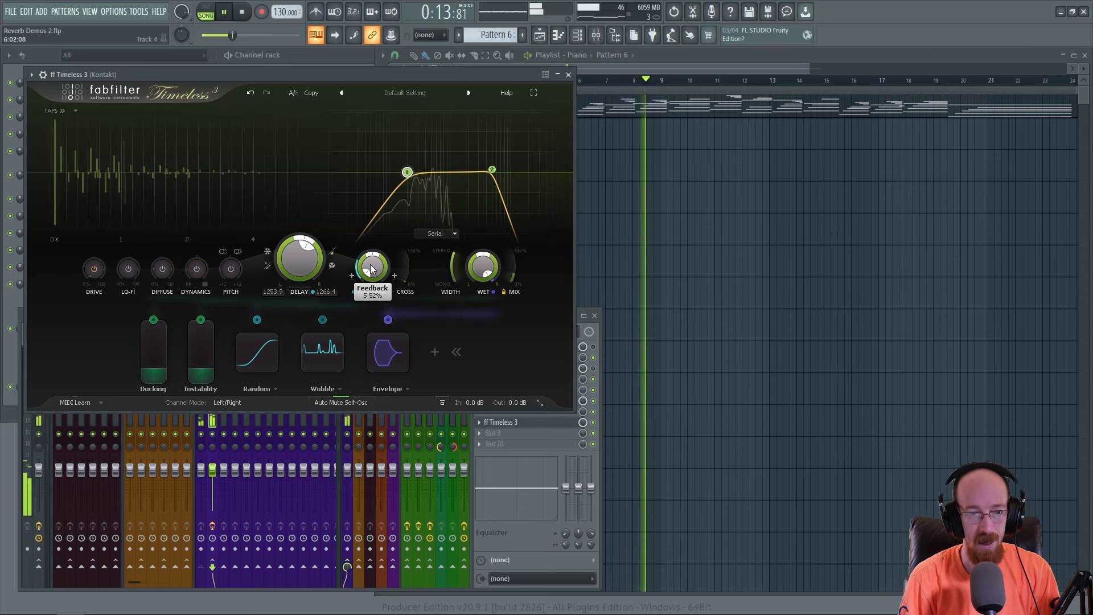
pyautogui.moveTo(367, 271); pyautogui.dragTo(369, 267)
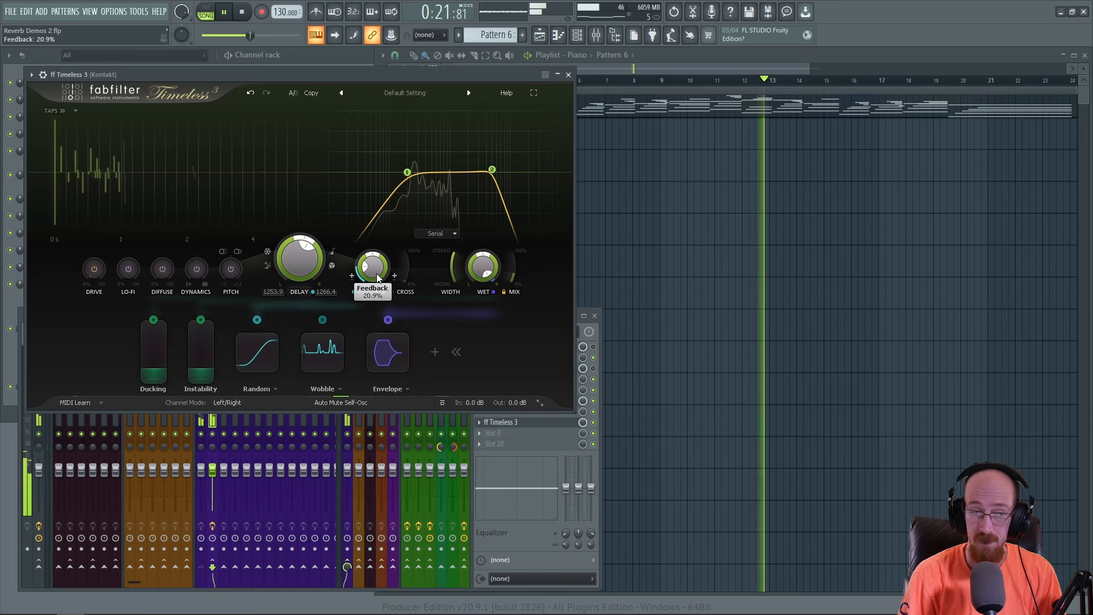
pyautogui.press('space')
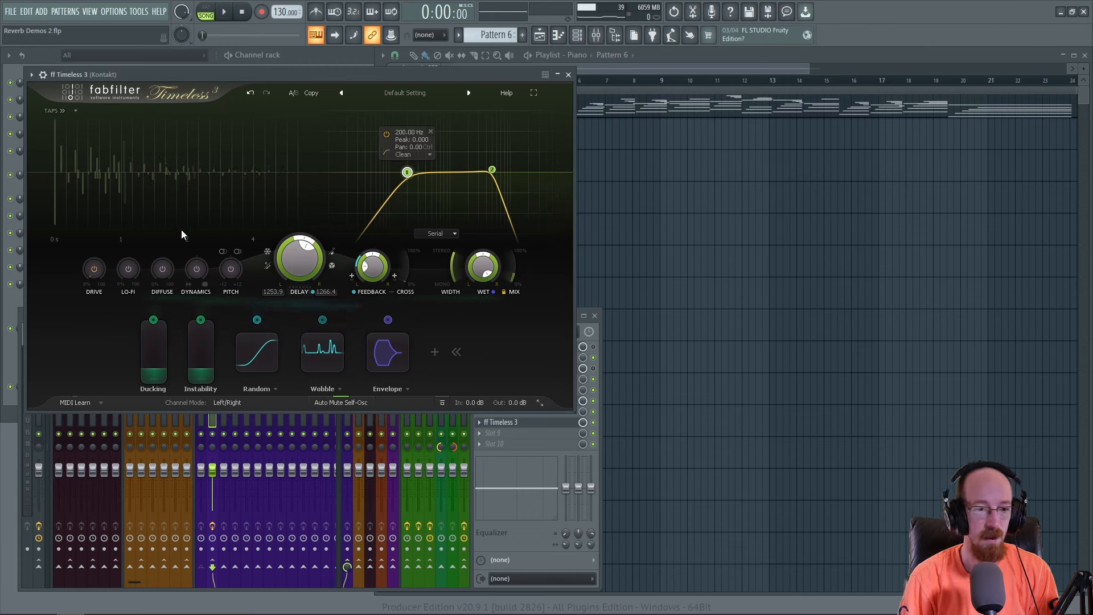
# - Enable the Timeless 3 Dynamics effect at about 0.56, raise Diffuse strongly, and audition the pattern
pyautogui.click(233, 272)
pyautogui.click(232, 268)
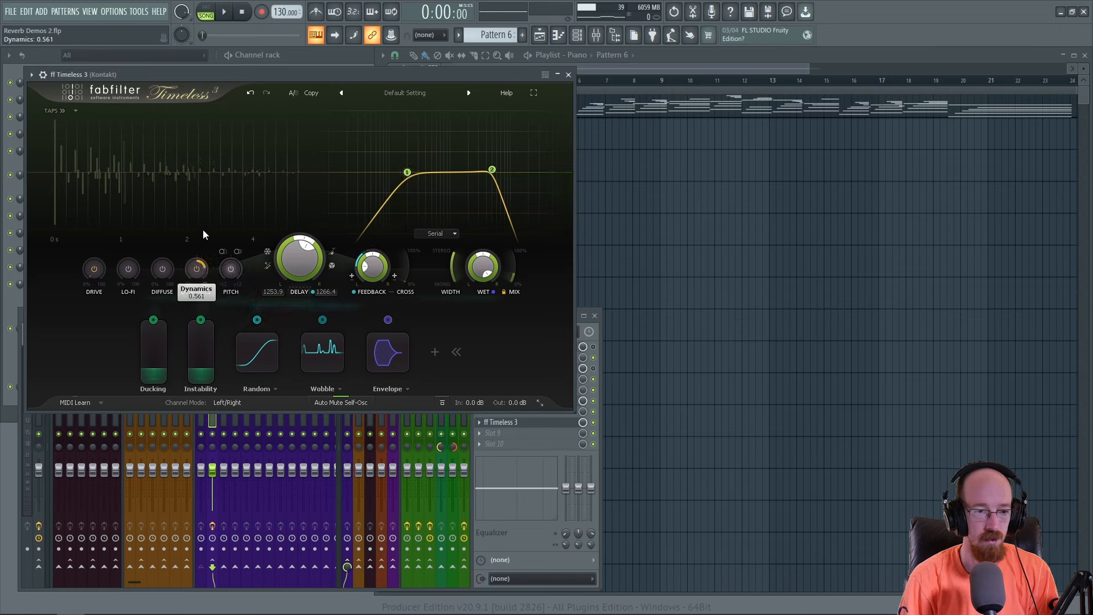
pyautogui.click(196, 268)
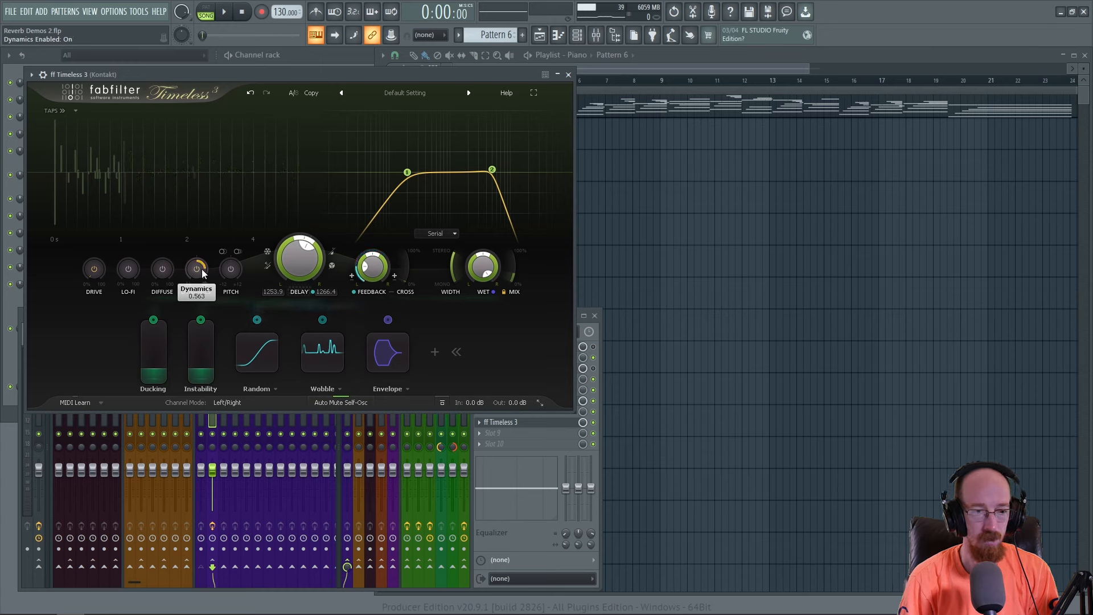
pyautogui.moveTo(167, 267); pyautogui.dragTo(173, 173)
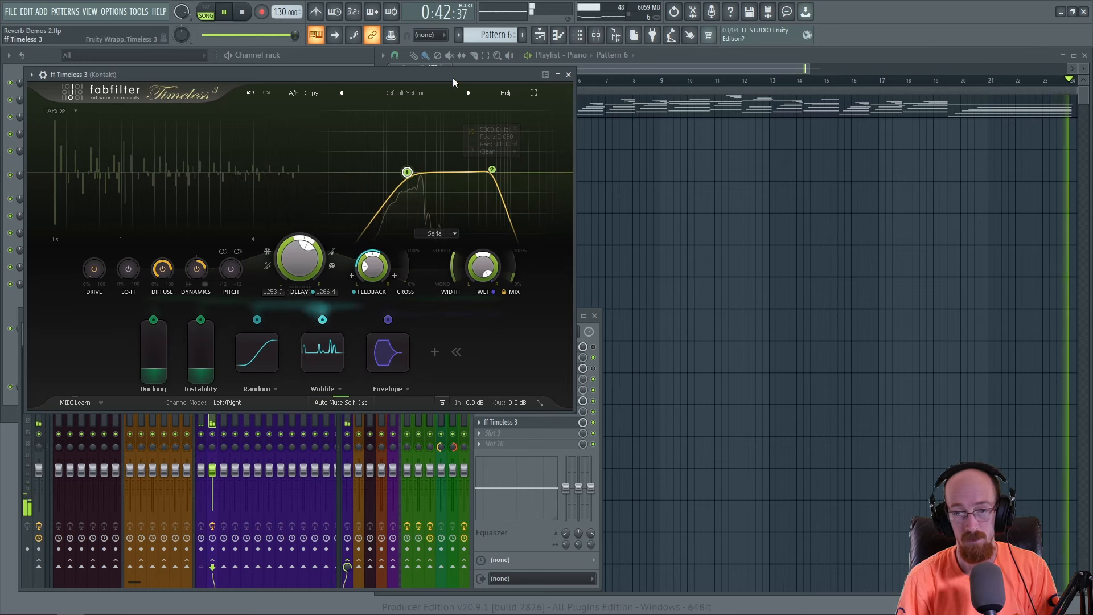
pyautogui.press('space')
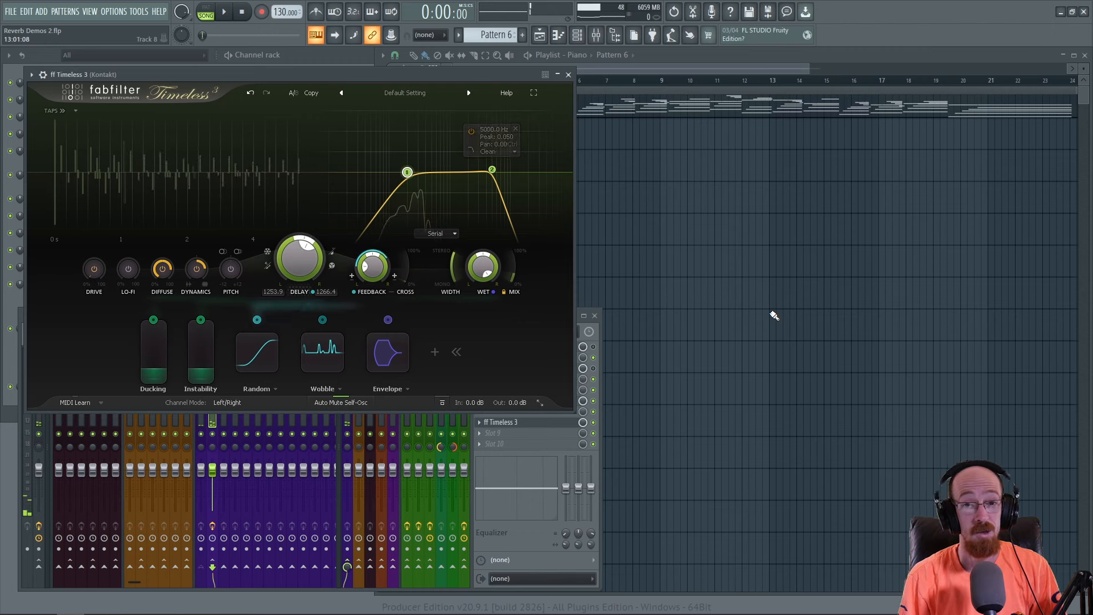